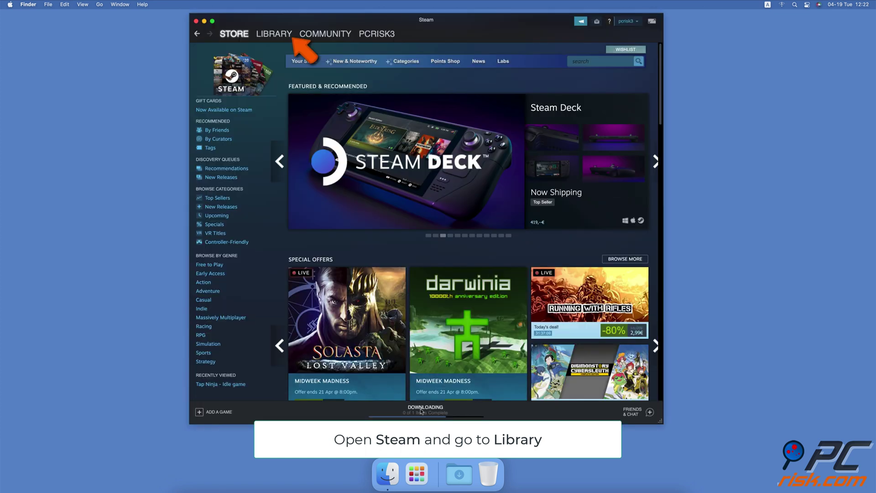
- Filter the Steam library to macOS games, then browse the store's macOS titles category
{"action": "left_click", "coordinate": [279, 32]}
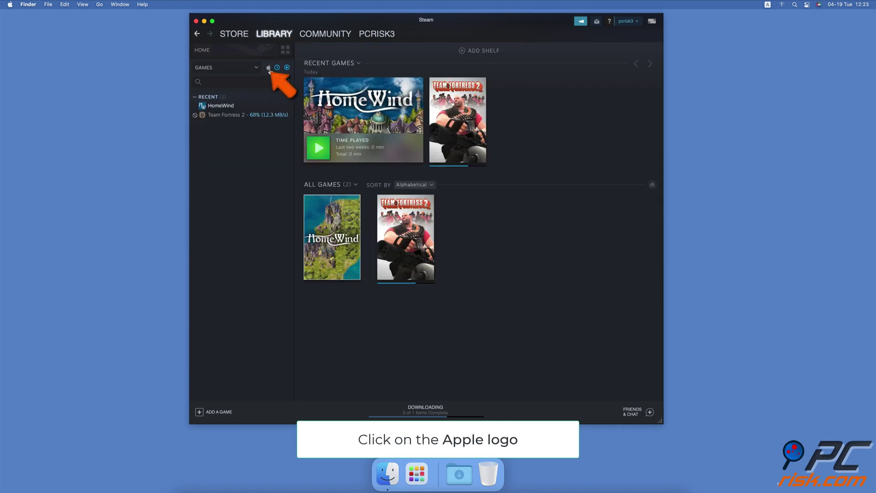
{"action": "left_click", "coordinate": [269, 68]}
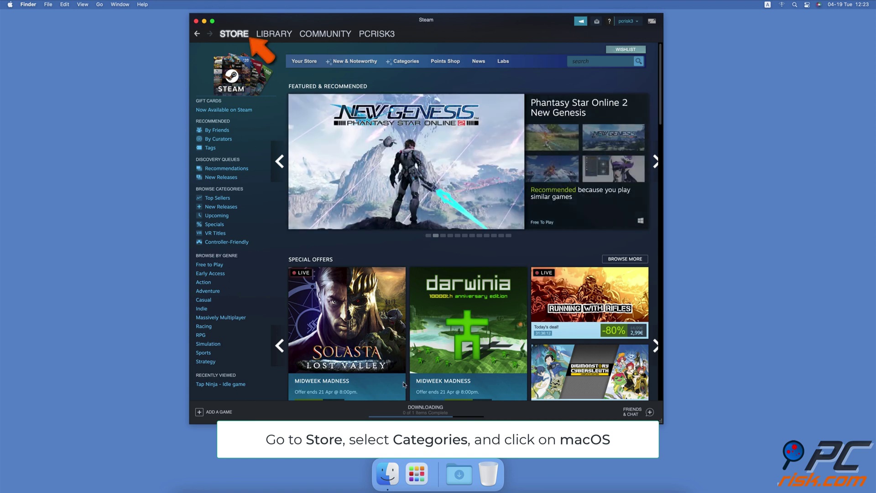
{"action": "left_click", "coordinate": [244, 36]}
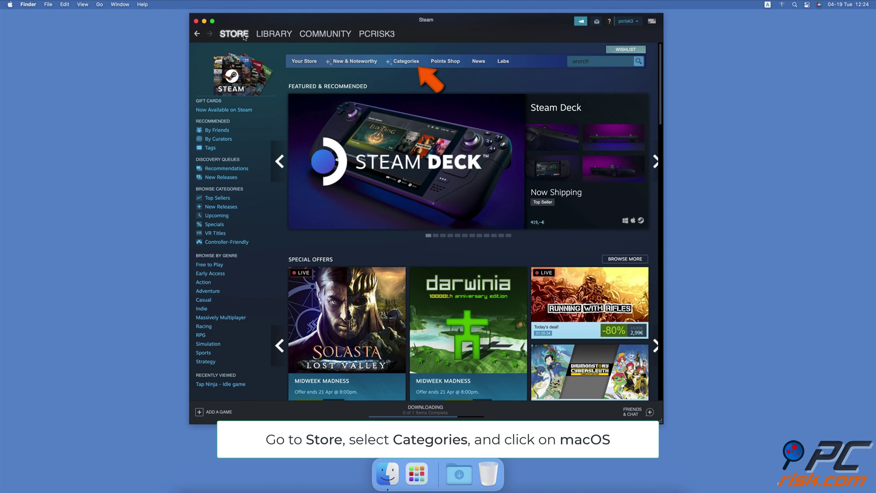
{"action": "left_click", "coordinate": [403, 63]}
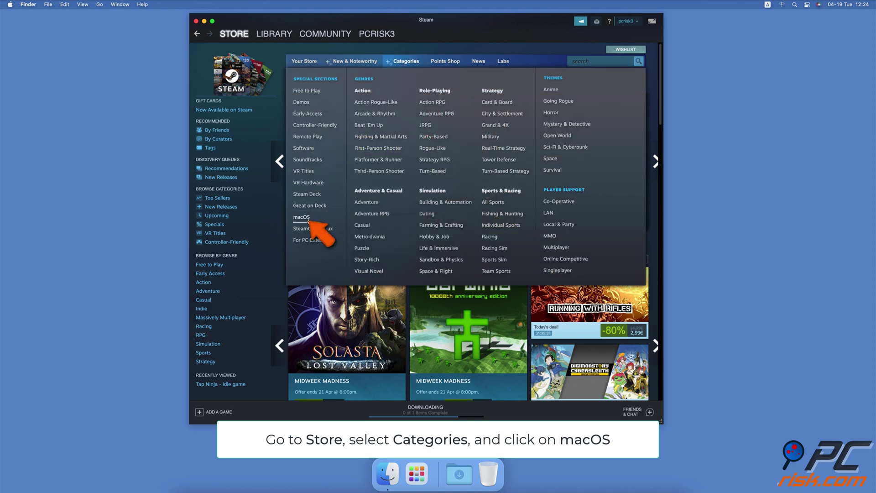
{"action": "left_click", "coordinate": [309, 220]}
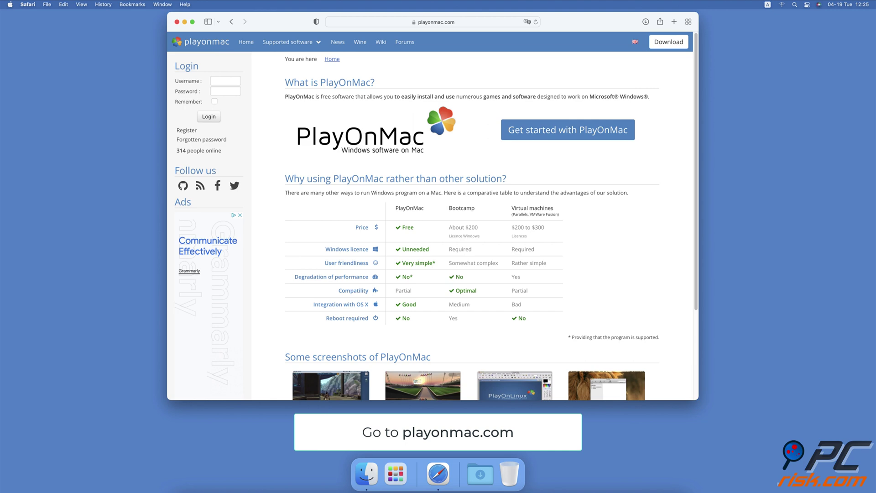
- Download PlayOnMac 4.4.3 from the playonmac.com Downloads page, allowing the site's downloads
{"action": "left_click", "coordinate": [669, 42]}
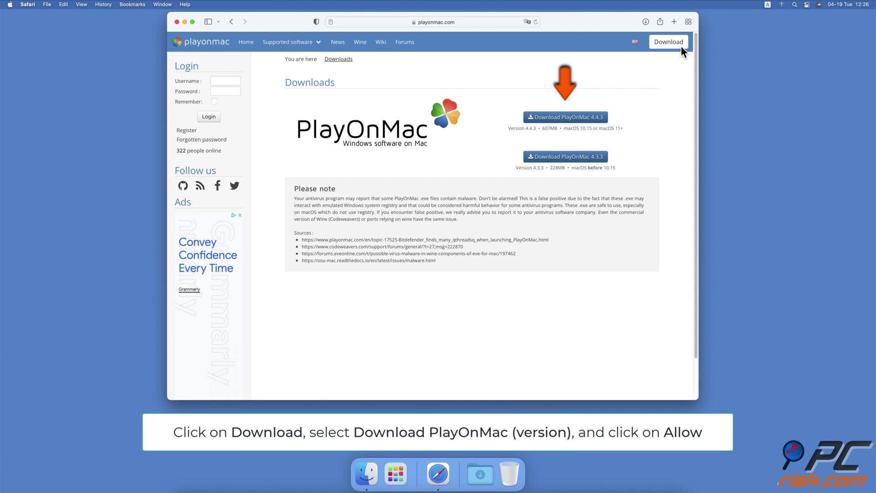
{"action": "left_click", "coordinate": [606, 122]}
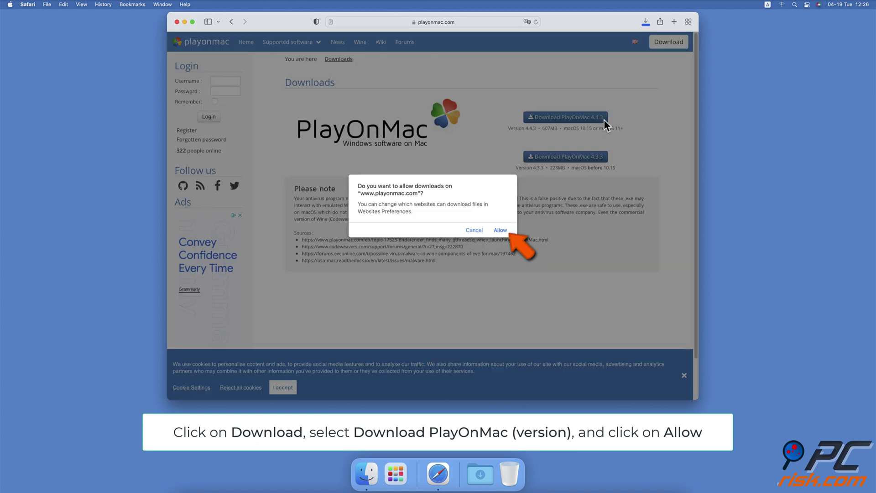
{"action": "left_click", "coordinate": [500, 231]}
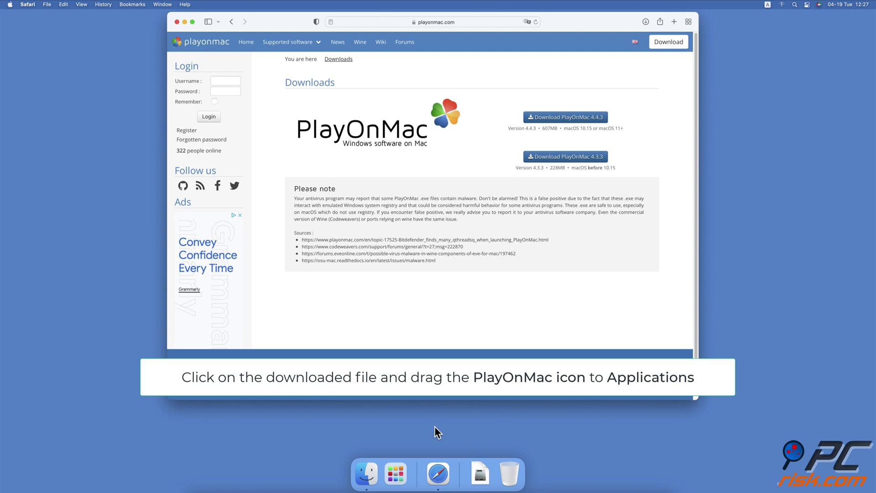
- Open the PlayOnMac .dmg from Downloads, copy it into Applications and launch it
{"action": "left_click", "coordinate": [469, 461]}
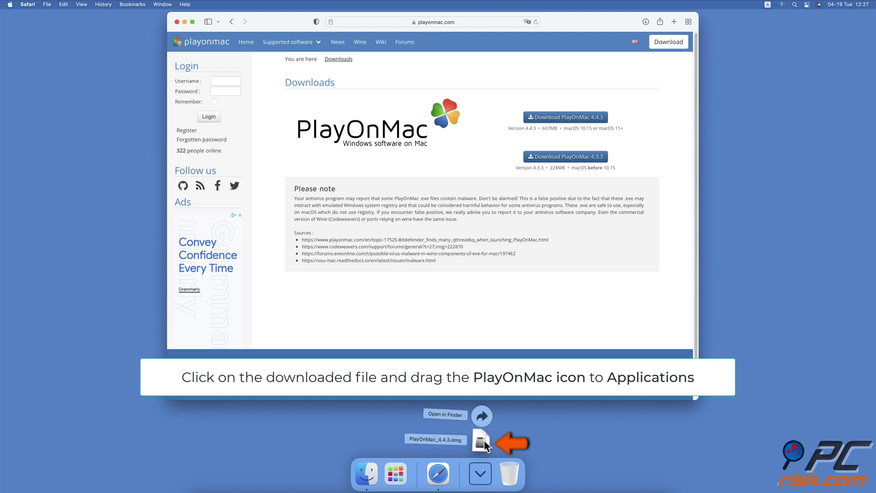
{"action": "left_click", "coordinate": [481, 442]}
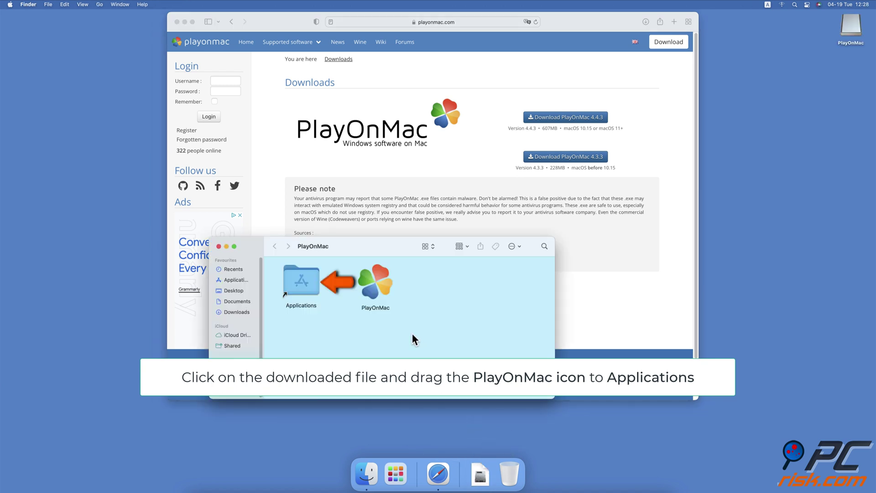
{"action": "left_click_drag", "start_coordinate": [379, 295], "coordinate": [304, 290]}
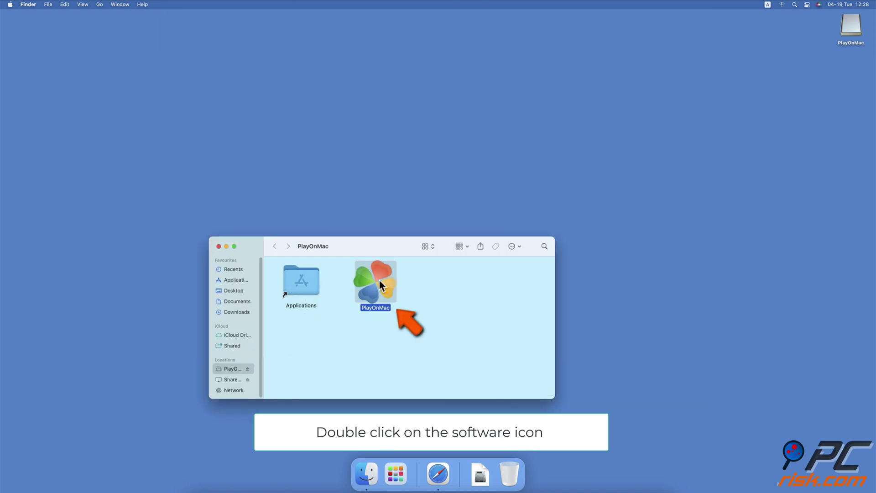
{"action": "double_click", "coordinate": [378, 281]}
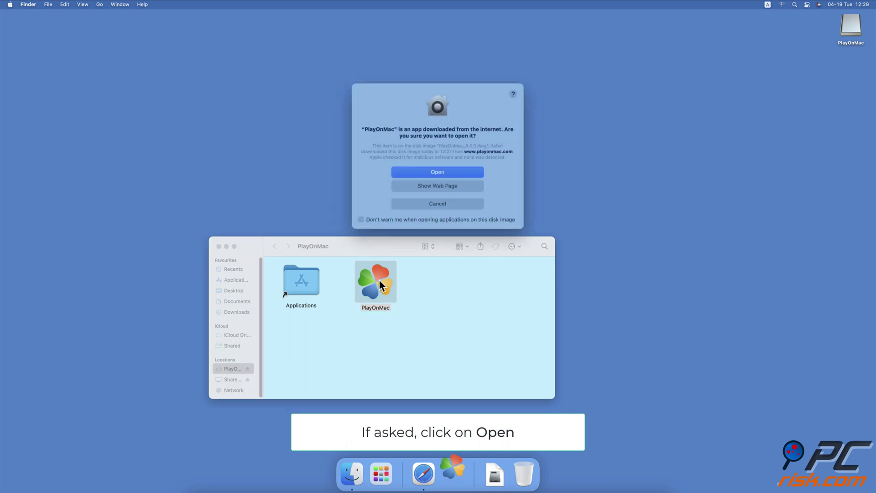
- Confirm opening PlayOnMac, close the disk image window and browse the installable Games list
{"action": "left_click", "coordinate": [454, 173]}
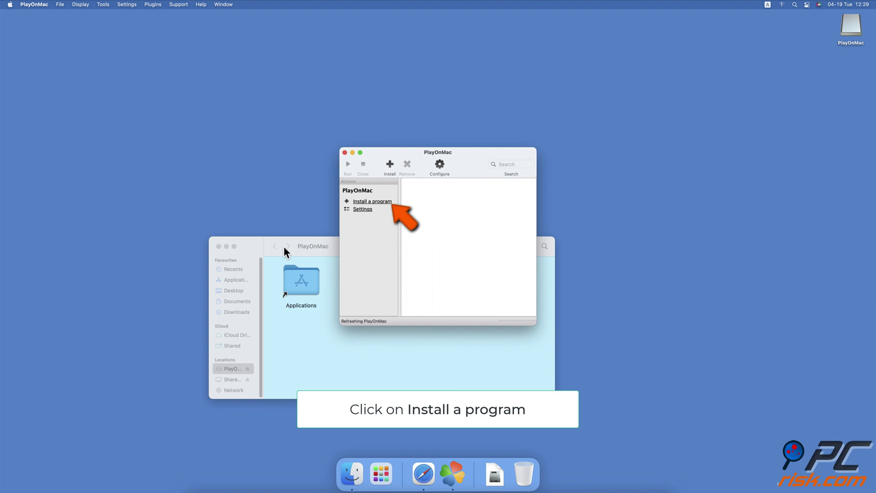
{"action": "left_click", "coordinate": [218, 246]}
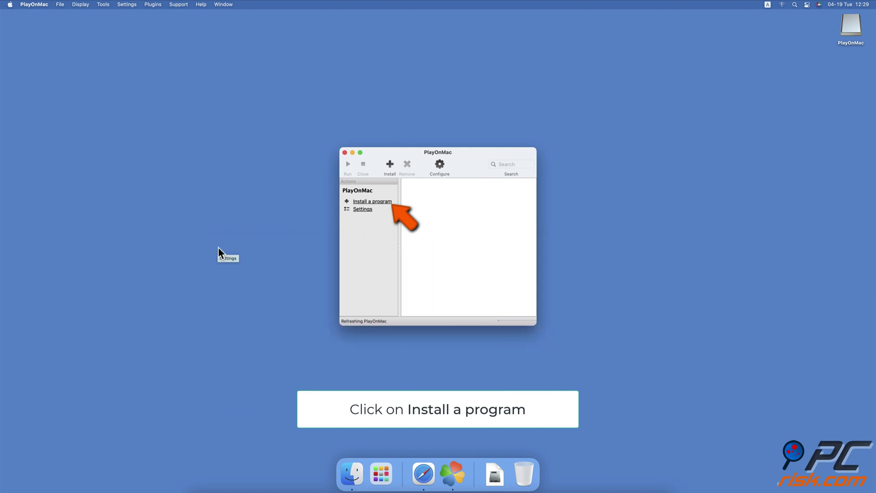
{"action": "left_click", "coordinate": [375, 202]}
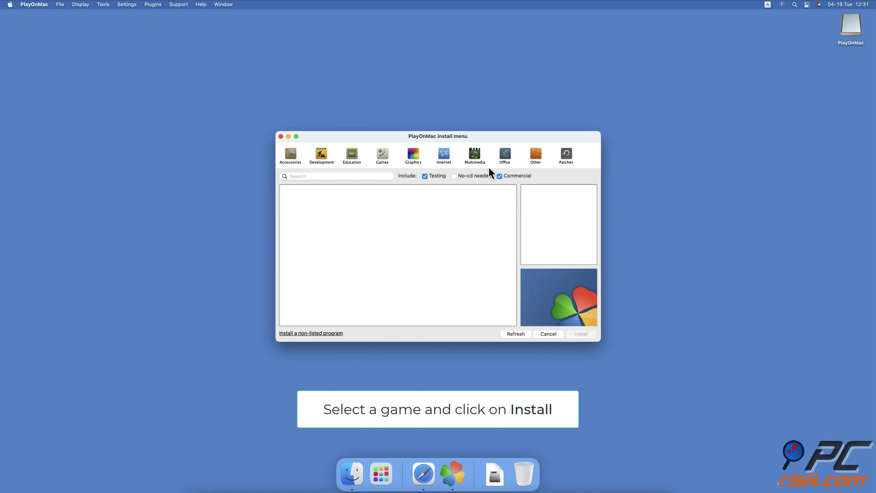
{"action": "left_click", "coordinate": [382, 155]}
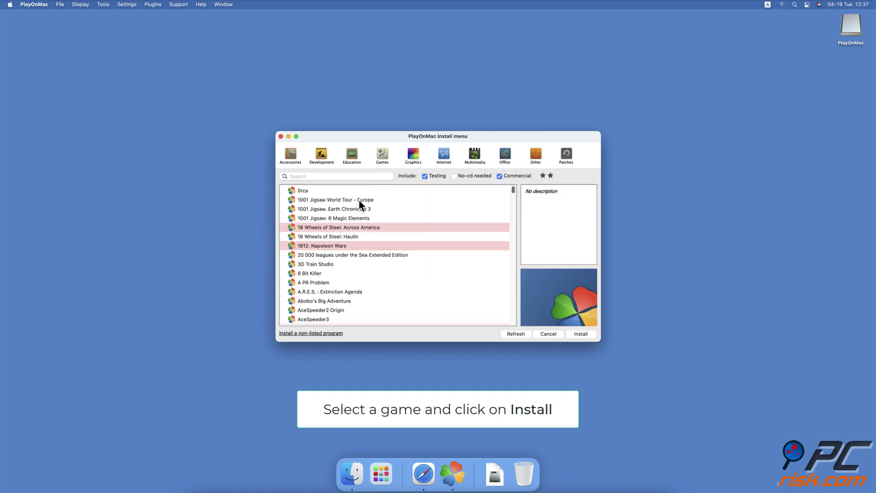
- Install 1001 Jigsaw World Tour - Europe and get past the tips and WineHQ notices
{"action": "left_click", "coordinate": [359, 199]}
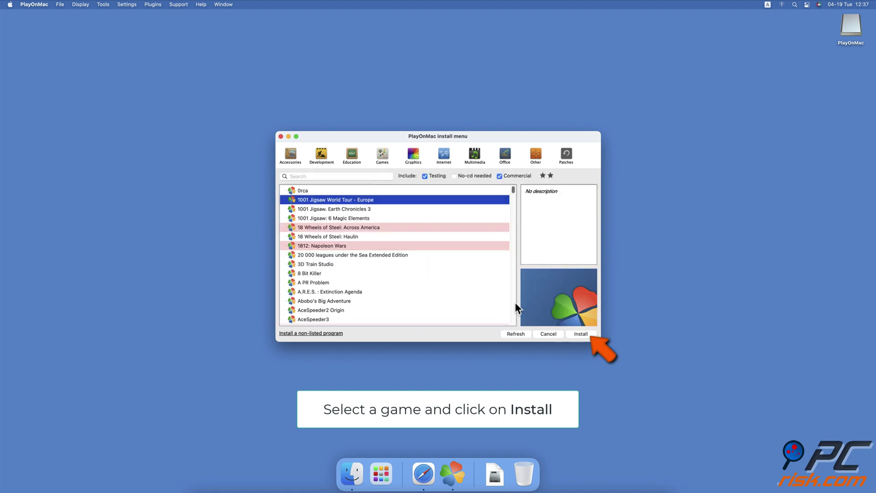
{"action": "left_click", "coordinate": [589, 334]}
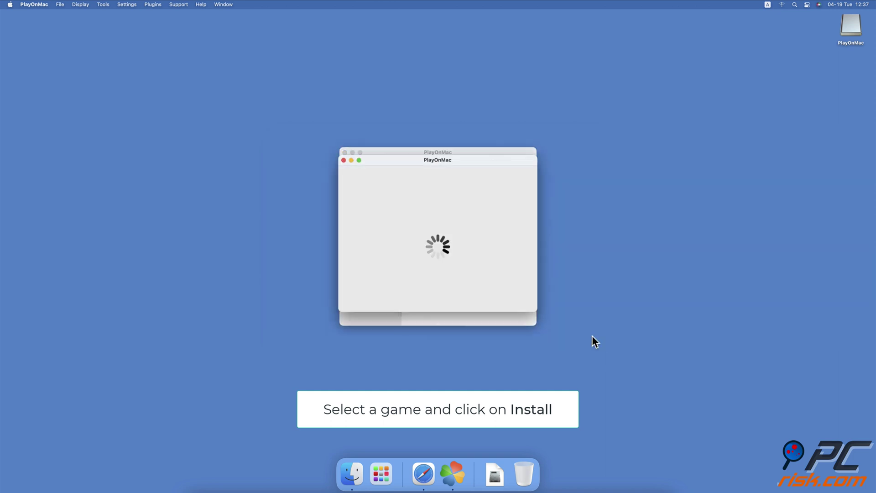
{"action": "left_click", "coordinate": [496, 306]}
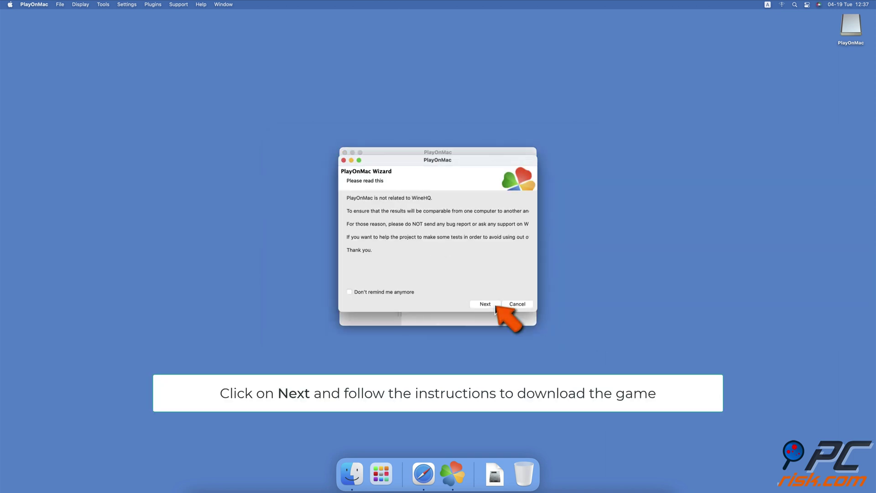
{"action": "left_click", "coordinate": [495, 305]}
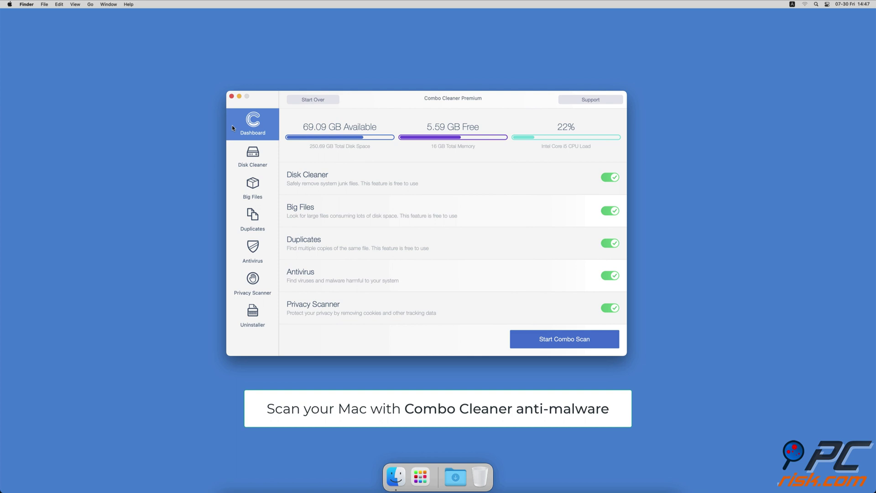
- Run an Antivirus Full Scan, then a Disk Cleaner scan, removing 2.7 GB of junk
{"action": "left_click", "coordinate": [232, 252]}
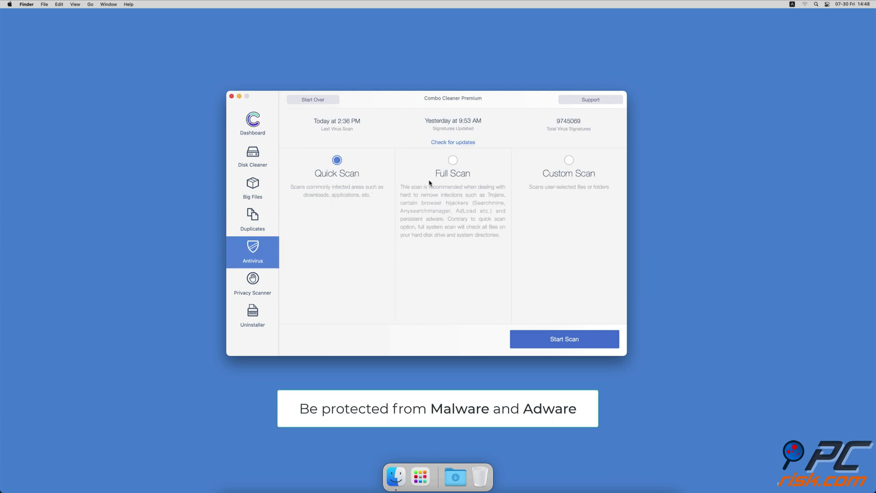
{"action": "left_click", "coordinate": [453, 161]}
{"action": "left_click", "coordinate": [531, 340]}
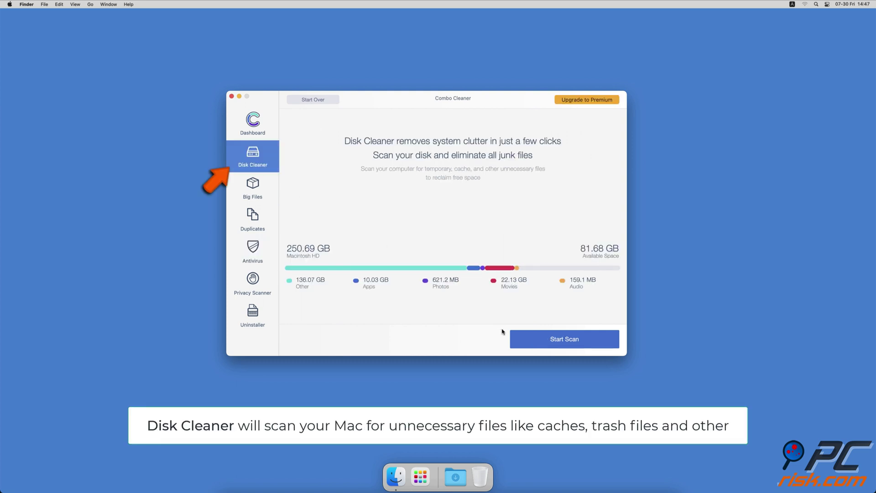
{"action": "left_click", "coordinate": [535, 343]}
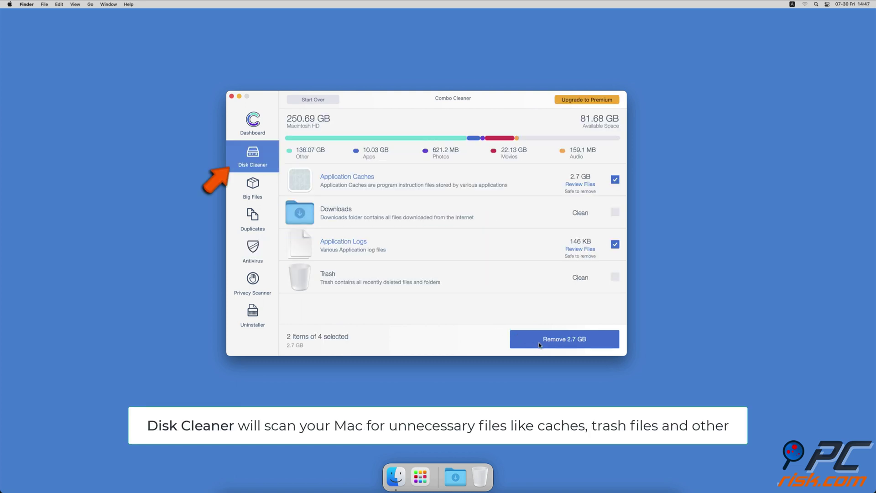
{"action": "left_click", "coordinate": [539, 345]}
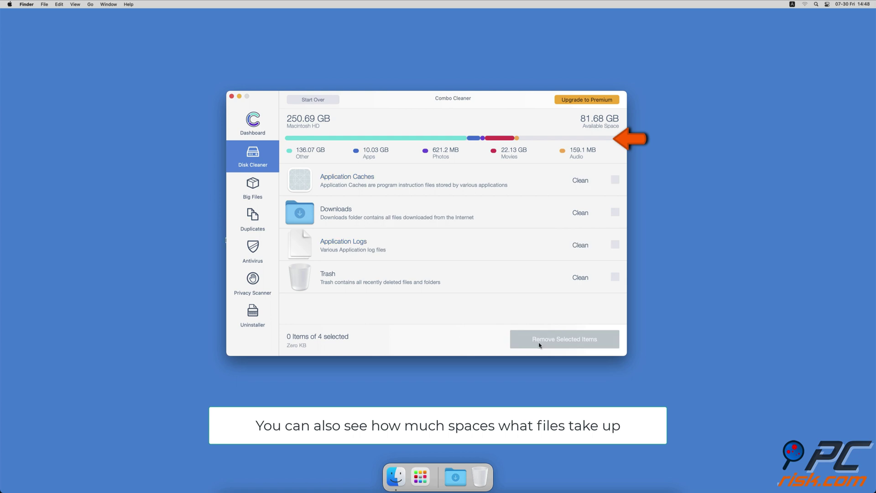
- Scan for big files and for duplicate files
{"action": "left_click", "coordinate": [255, 192]}
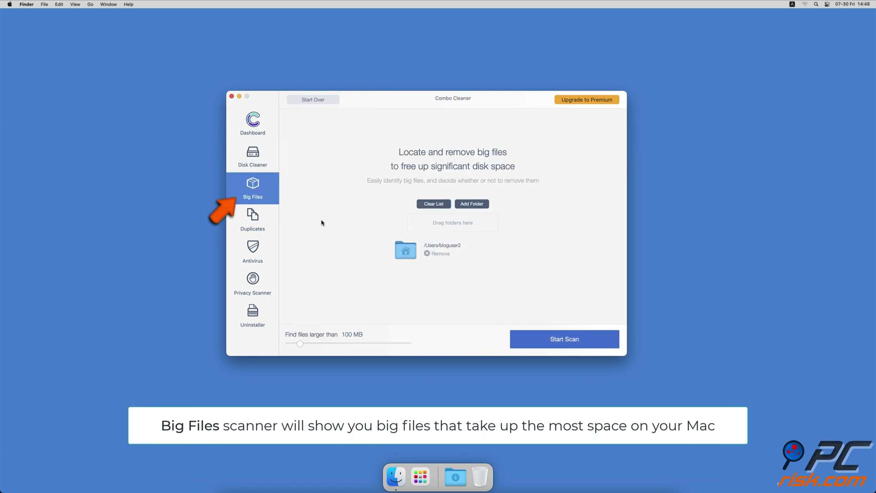
{"action": "left_click", "coordinate": [541, 347]}
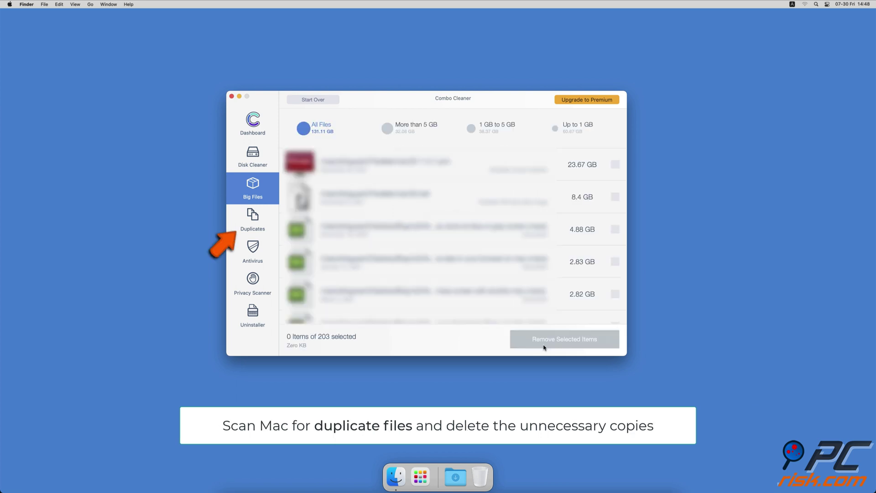
{"action": "left_click", "coordinate": [254, 222]}
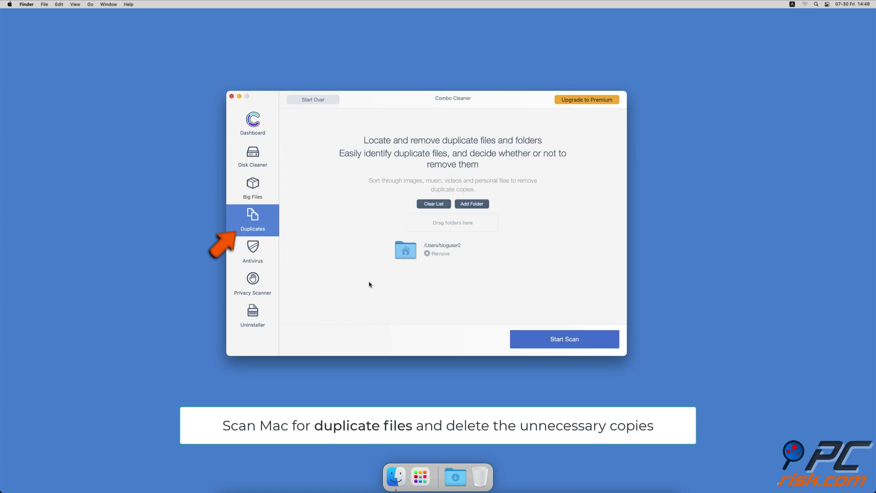
{"action": "left_click", "coordinate": [529, 347]}
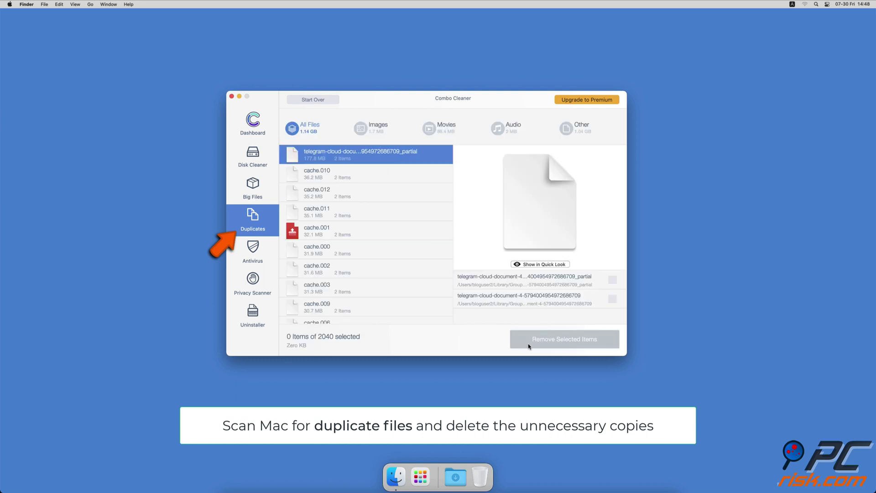
- Scan for private browsing data, then scan installed apps in the Uninstaller
{"action": "left_click", "coordinate": [269, 286]}
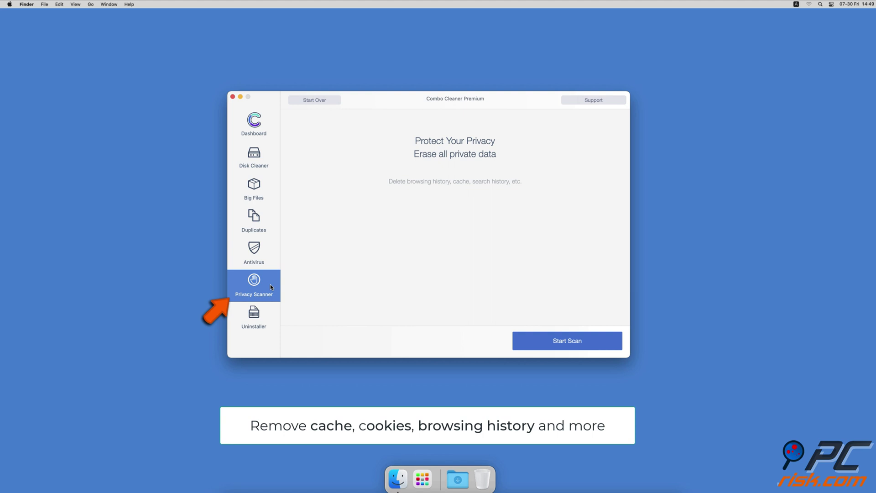
{"action": "left_click", "coordinate": [523, 341]}
{"action": "left_click", "coordinate": [274, 324]}
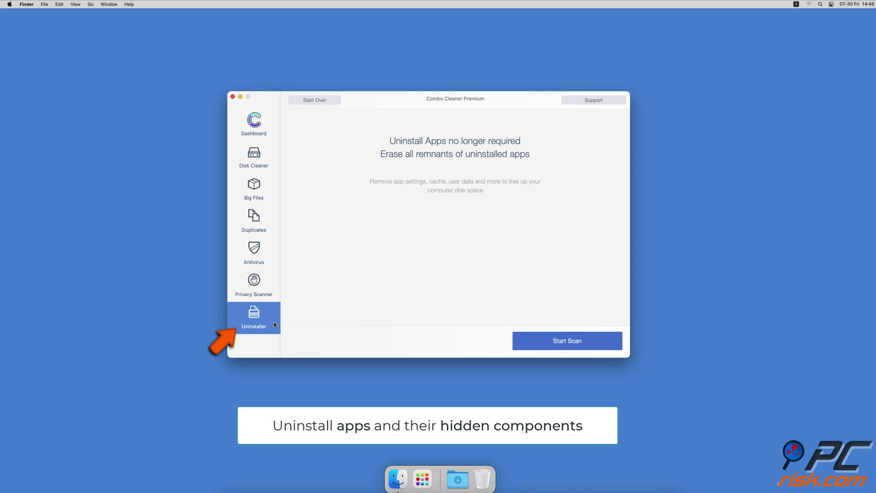
{"action": "left_click", "coordinate": [521, 340]}
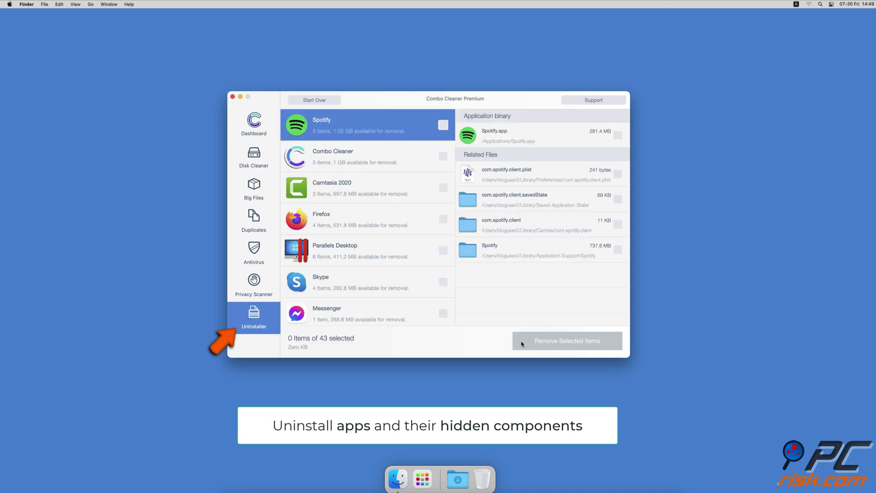